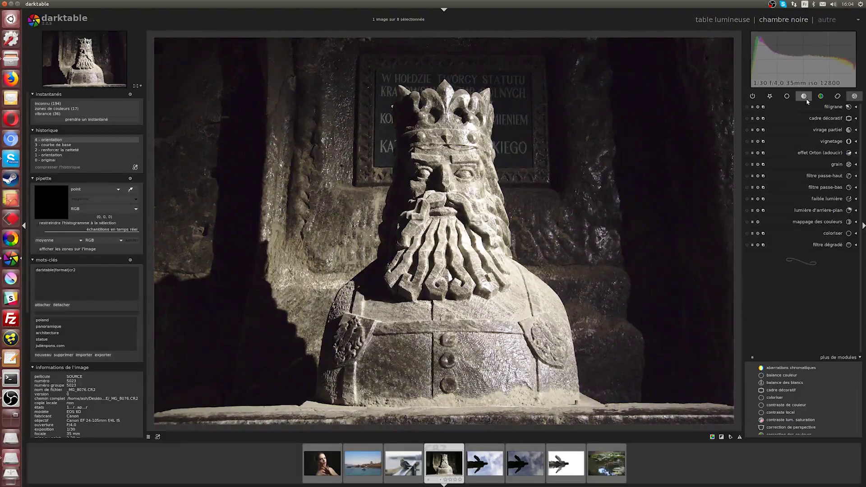
# Desaturate the statue photo with the correction des couleurs module, trying negative and high saturation before settling on 0.00
pyautogui.click(820, 96)
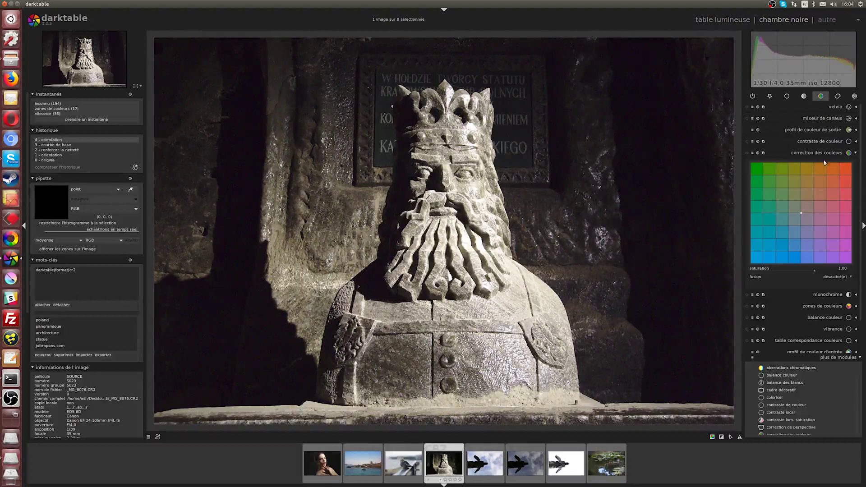
pyautogui.moveTo(813, 270); pyautogui.dragTo(790, 271)
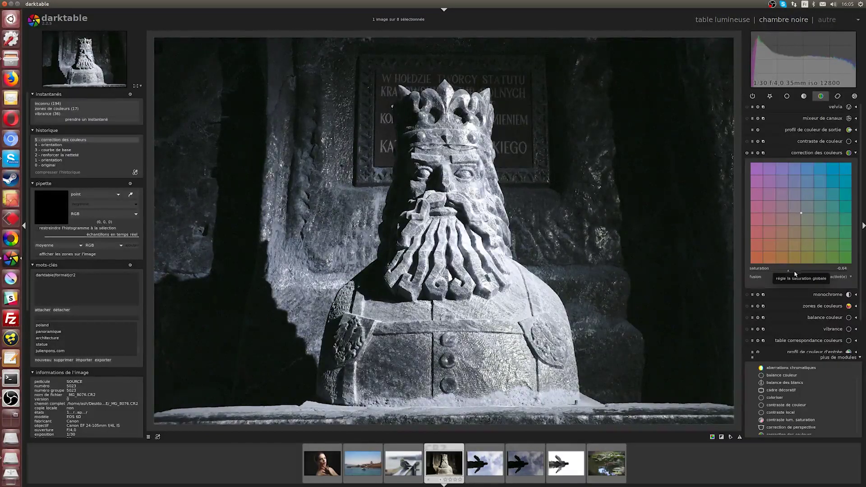
pyautogui.moveTo(787, 270); pyautogui.dragTo(842, 269)
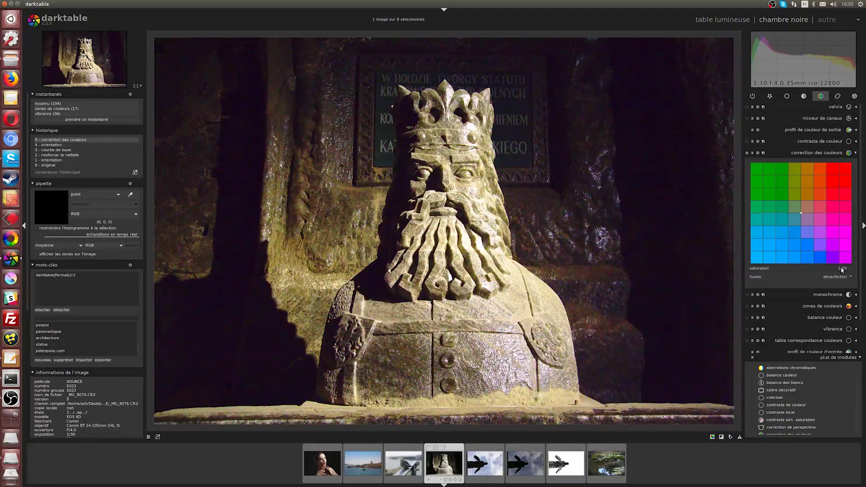
pyautogui.click(799, 272)
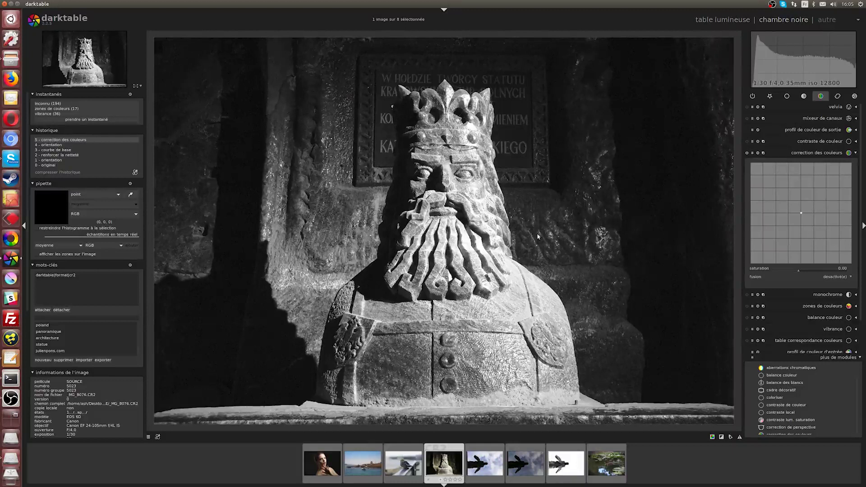
# Turn off correction des couleurs, enable mixeur de canaux and apply its first black-and-white preset
pyautogui.click(748, 153)
pyautogui.click(747, 153)
pyautogui.click(748, 153)
pyautogui.click(748, 118)
pyautogui.click(856, 118)
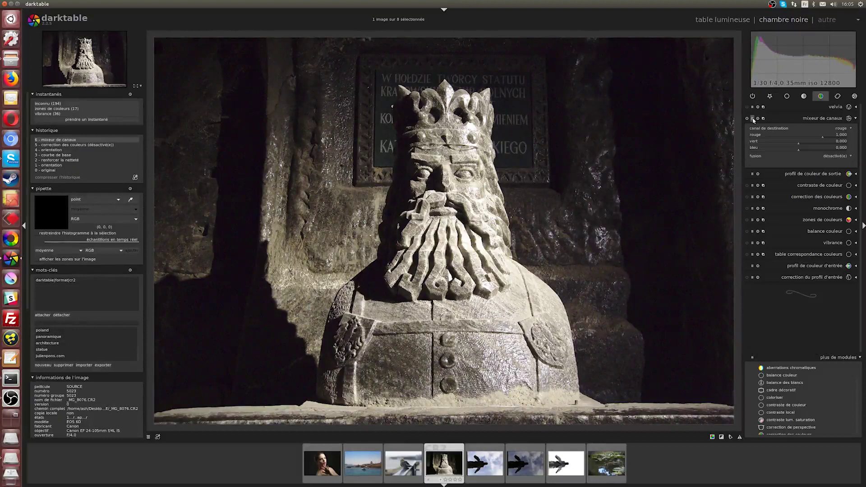
pyautogui.click(754, 120)
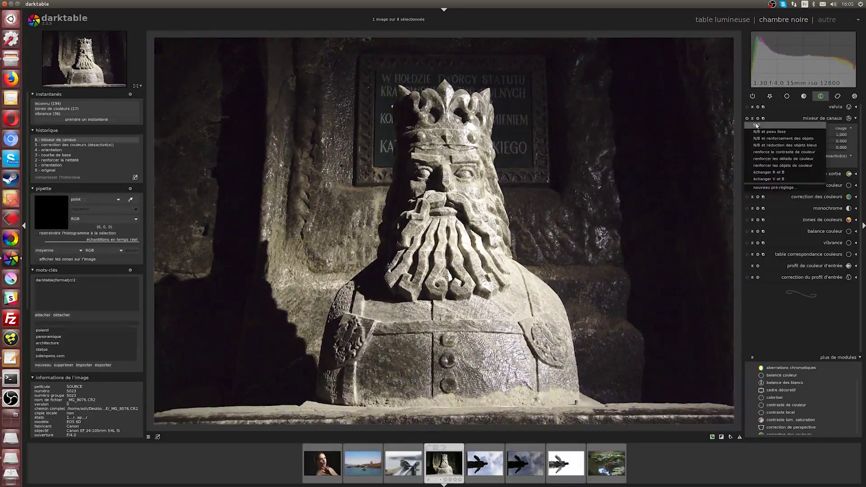
pyautogui.click(750, 153)
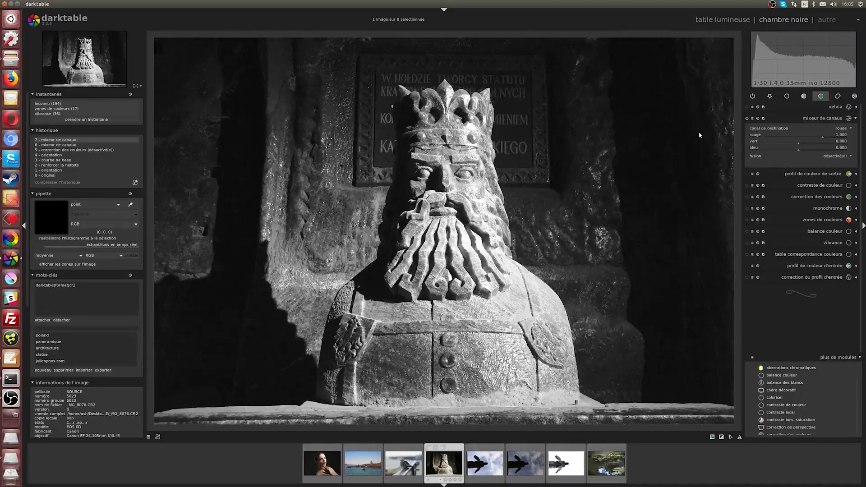
# Compare the black-and-white renderings of correction des couleurs and mixeur de canaux by enabling them in turn, leaving only mixeur de canaux active
pyautogui.click(747, 118)
pyautogui.click(747, 119)
pyautogui.click(747, 119)
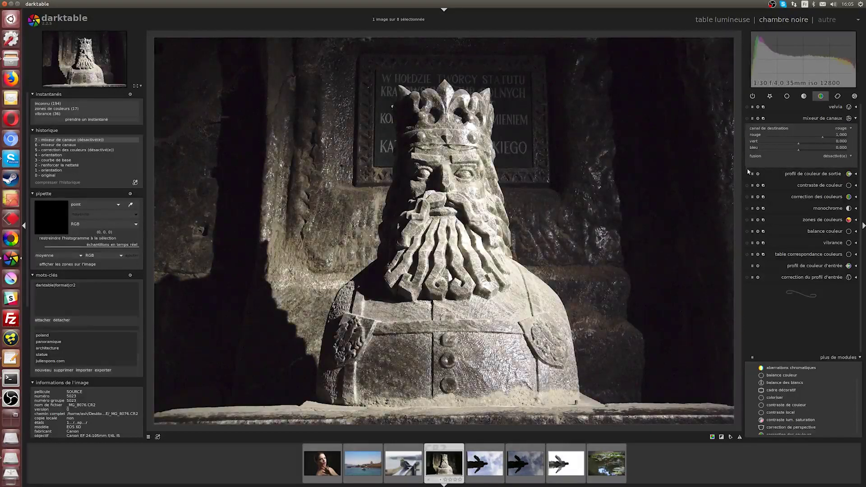
pyautogui.click(748, 197)
pyautogui.click(748, 198)
pyautogui.click(748, 197)
pyautogui.click(748, 197)
pyautogui.click(747, 119)
pyautogui.click(747, 119)
pyautogui.click(747, 119)
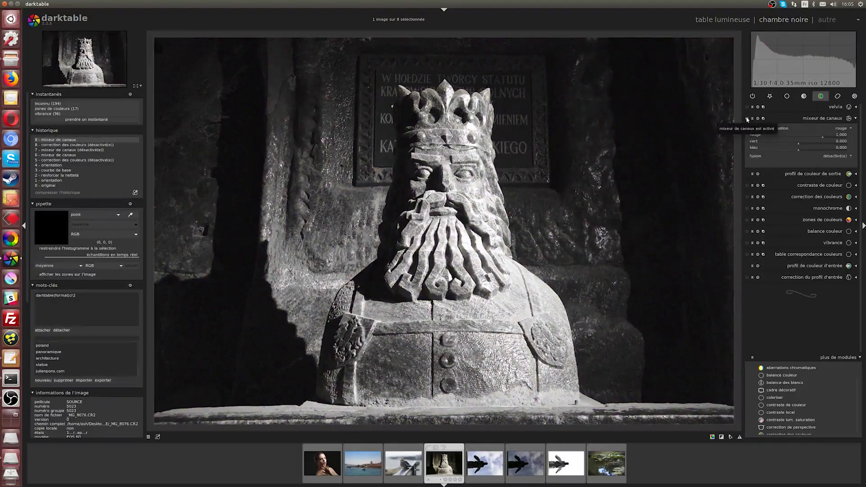
# Choose gris as the destination channel of mixeur de canaux and reduce rouge to 0.205 and vert to 0.537
pyautogui.click(845, 130)
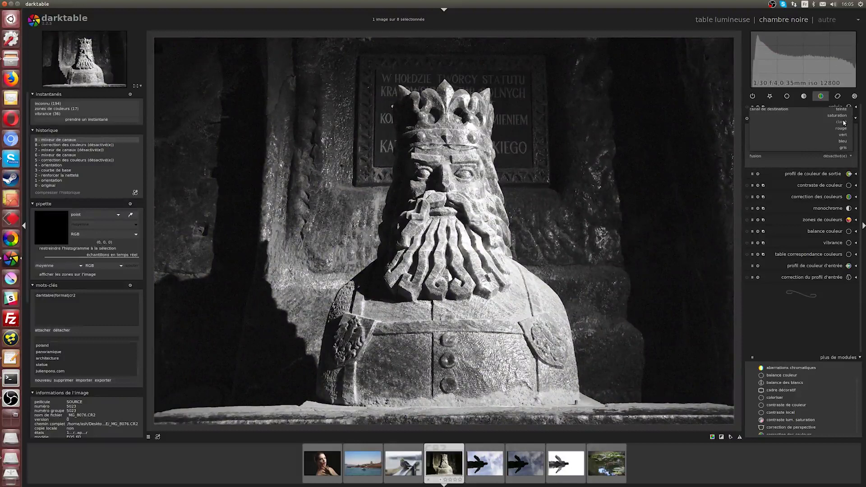
pyautogui.click(843, 147)
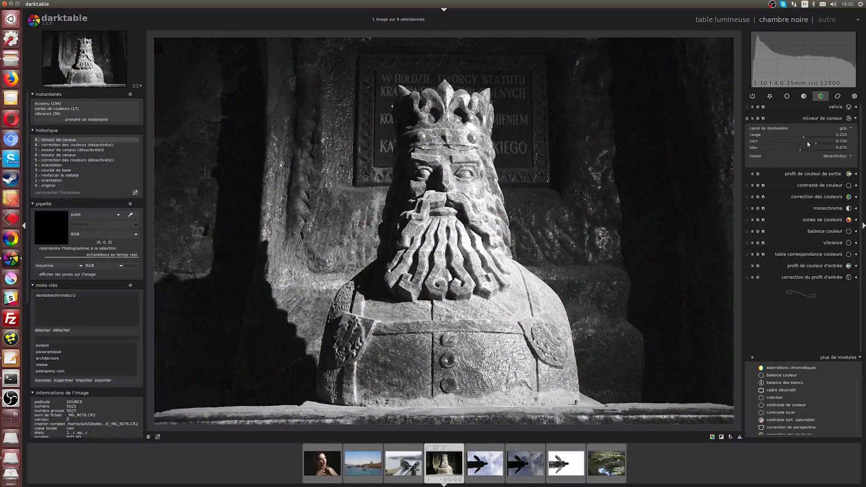
pyautogui.moveTo(817, 146)
pyautogui.mouseDown()
pyautogui.moveTo(825, 145)
pyautogui.moveTo(796, 140)
pyautogui.moveTo(804, 140)
pyautogui.mouseUp()
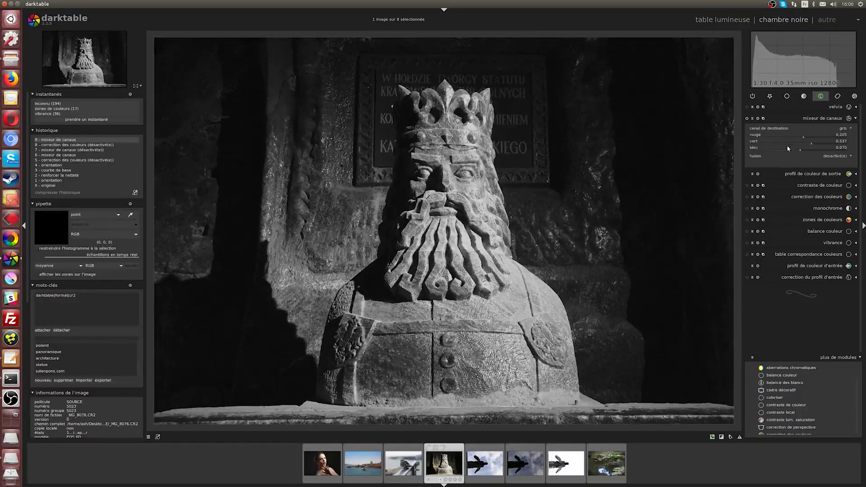
# Turn off mixeur de canaux and apply the black-and-white film preset in zones de couleurs instead
pyautogui.click(747, 119)
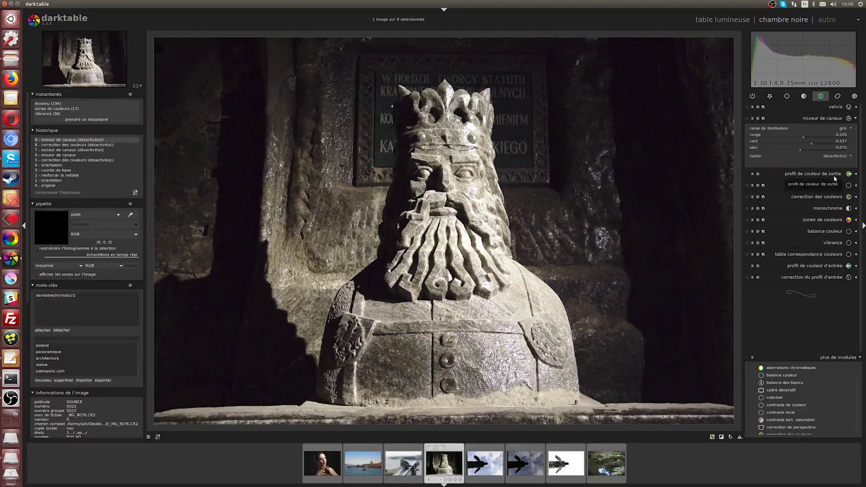
pyautogui.click(853, 221)
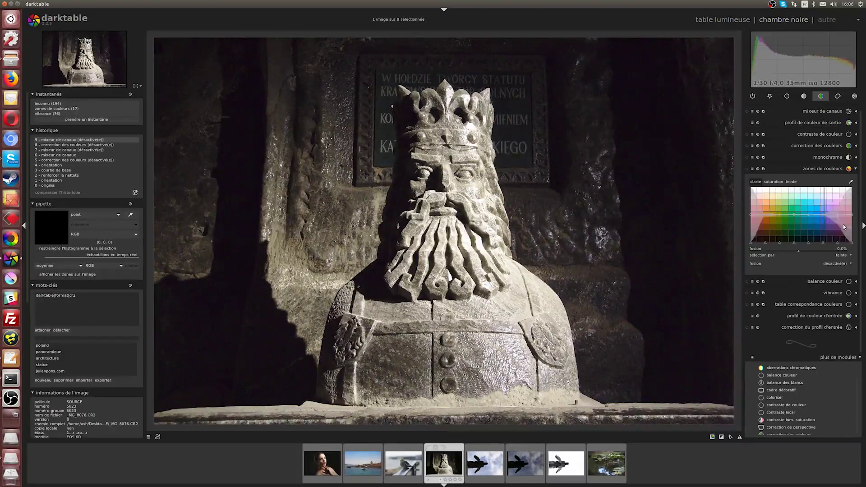
pyautogui.click(753, 168)
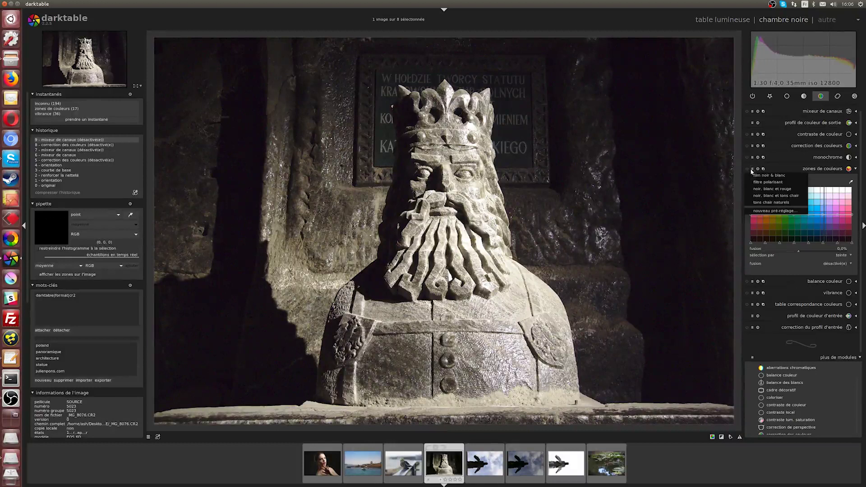
pyautogui.click(777, 179)
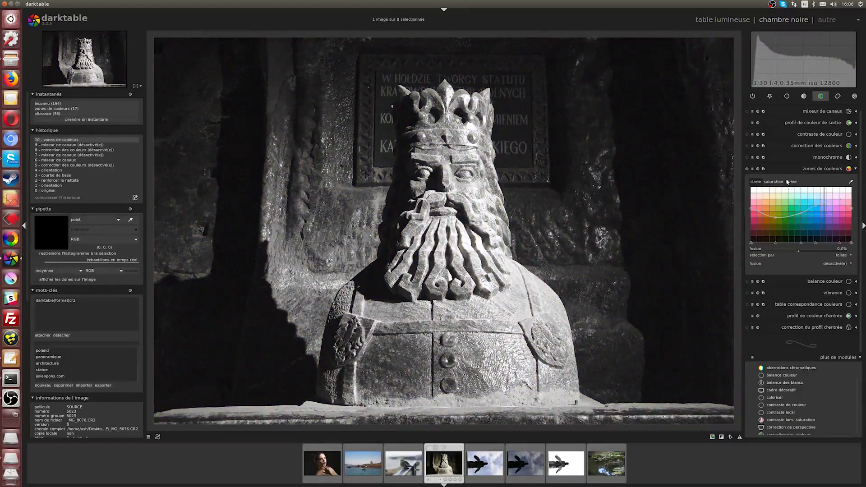
# Sample the wall beside the statue and pull the clarté curve of zones de couleurs strongly down in the yellow tones
pyautogui.click(778, 181)
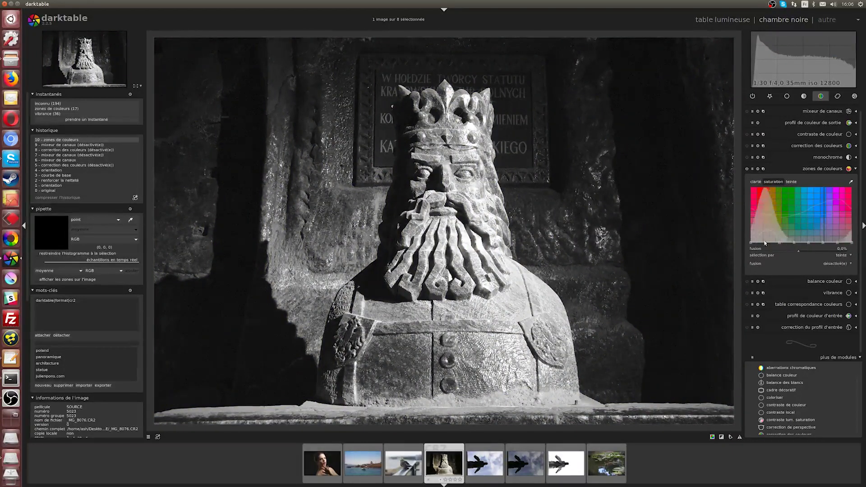
pyautogui.click(756, 182)
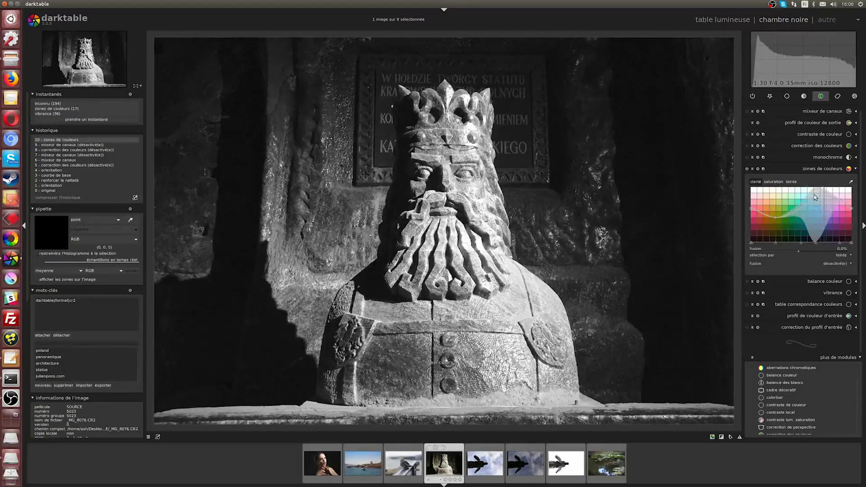
pyautogui.moveTo(815, 204); pyautogui.dragTo(762, 220)
pyautogui.moveTo(840, 200); pyautogui.dragTo(652, 217)
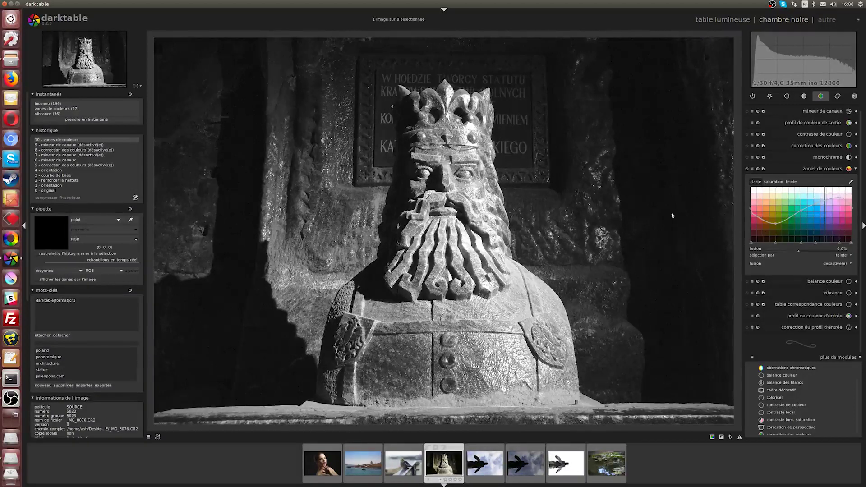
pyautogui.click(444, 232)
pyautogui.moveTo(450, 236); pyautogui.dragTo(364, 215)
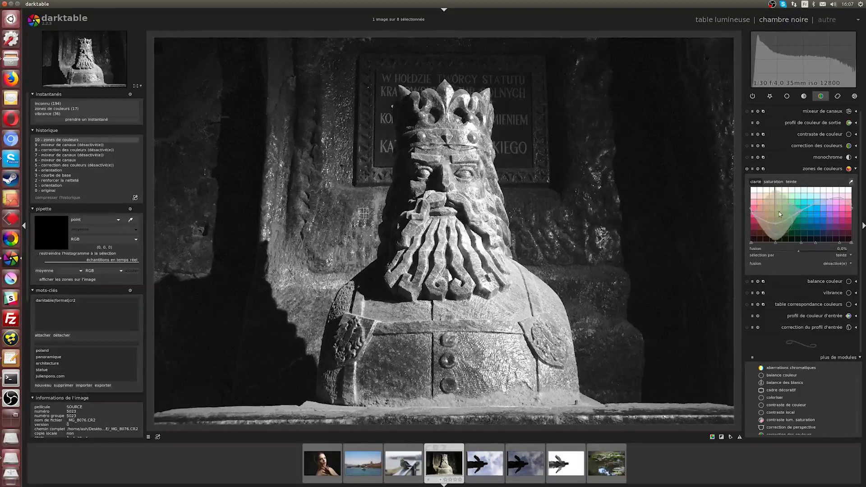
pyautogui.moveTo(771, 219); pyautogui.dragTo(776, 240)
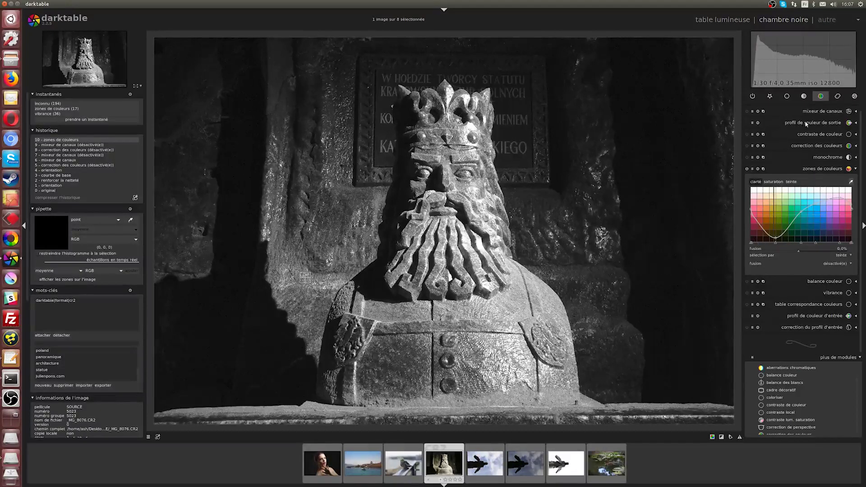
# Replace zones de couleurs with the monochrome module and place a smaller colour filter circle on the pink tones
pyautogui.click(748, 168)
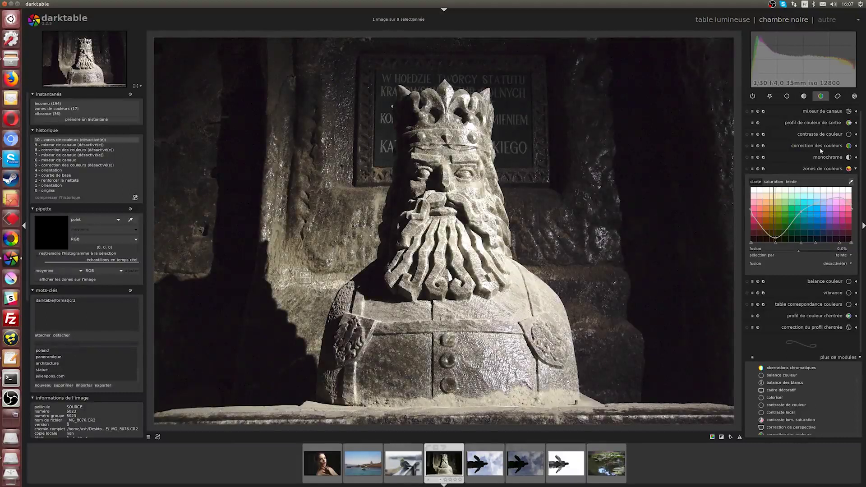
pyautogui.click(747, 157)
pyautogui.click(856, 158)
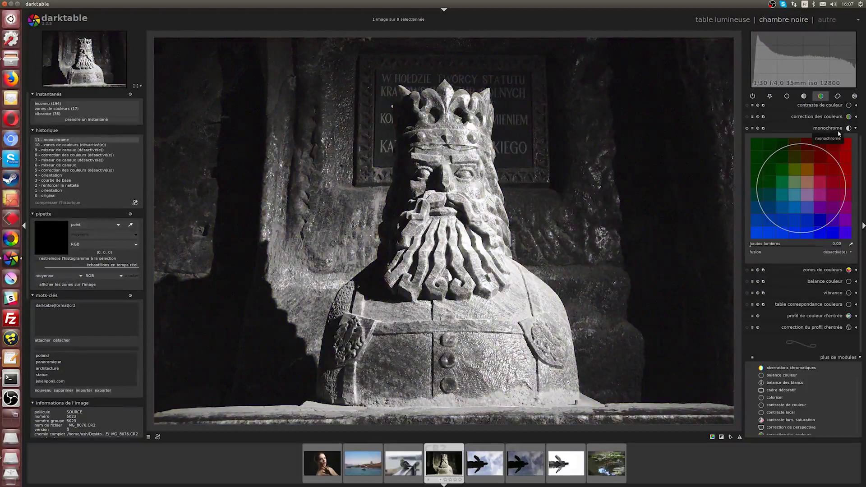
pyautogui.scroll(-5, 807, 182)
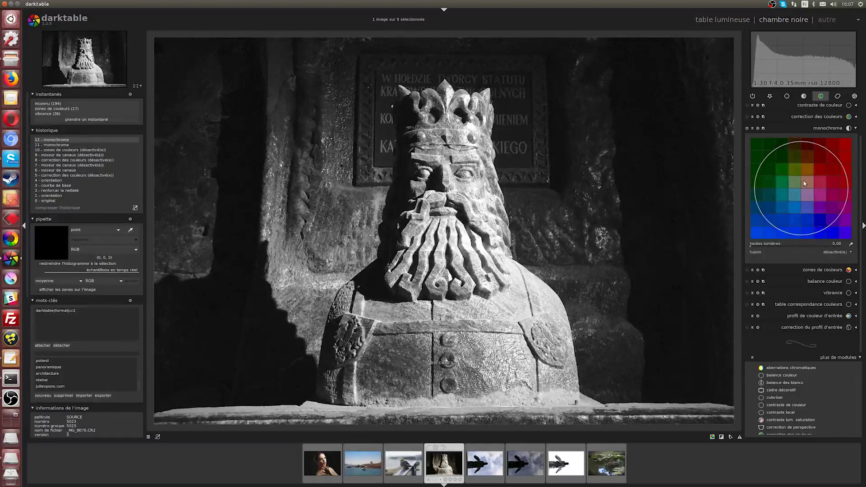
pyautogui.moveTo(806, 183)
pyautogui.mouseDown()
pyautogui.moveTo(812, 174)
pyautogui.moveTo(792, 189)
pyautogui.moveTo(783, 167)
pyautogui.moveTo(798, 198)
pyautogui.moveTo(816, 193)
pyautogui.mouseUp()
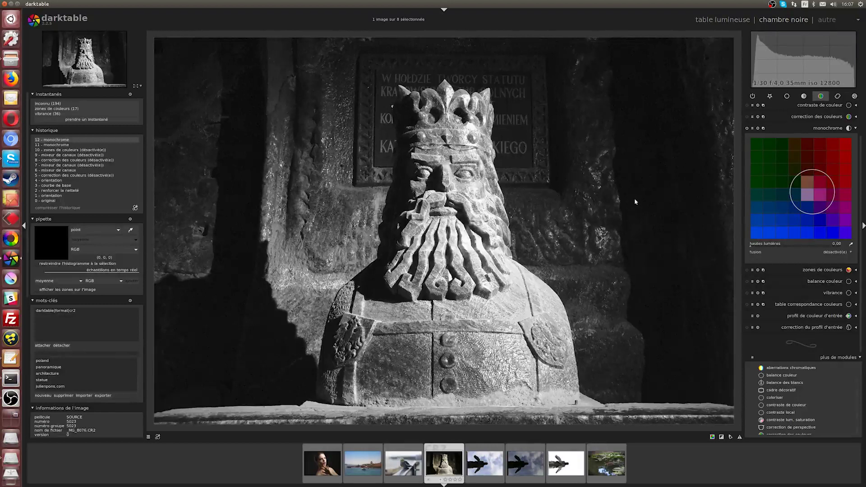
# Open the woman's portrait, enable its monochrome module and place a small colour filter circle on the pinkish-red tones
pyautogui.click(323, 459)
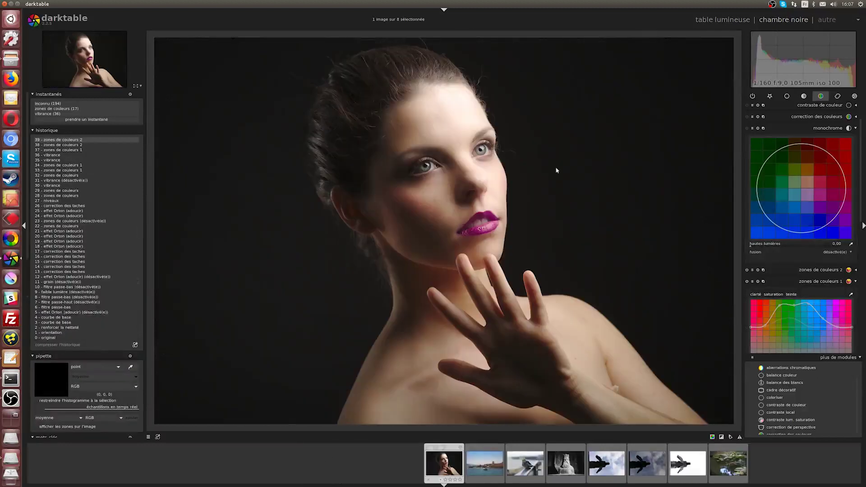
pyautogui.scroll(-1, 851, 147)
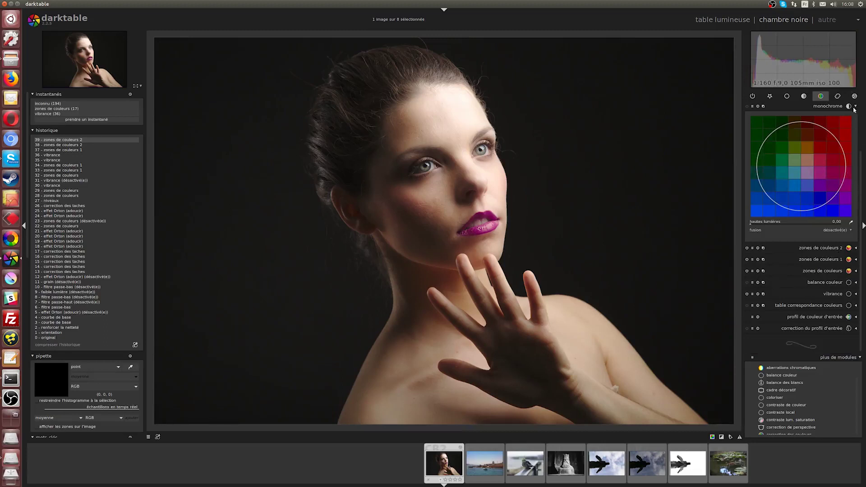
pyautogui.scroll(2, 861, 125)
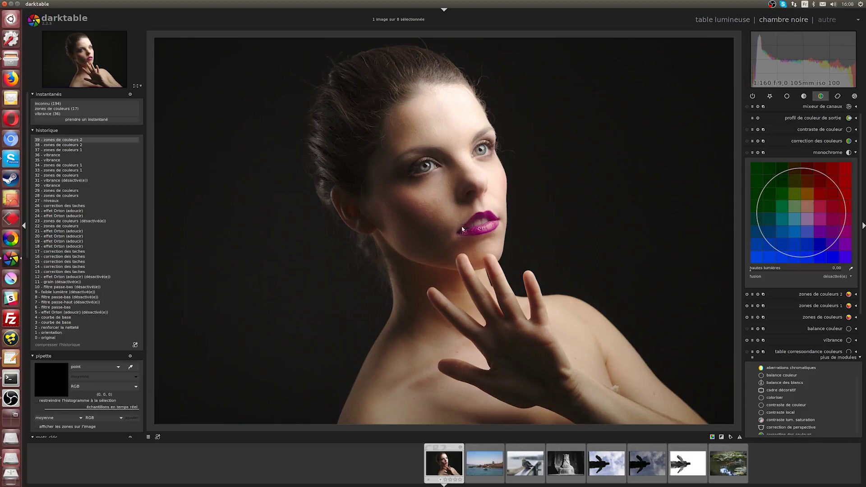
pyautogui.click(747, 152)
pyautogui.scroll(5, 799, 219)
pyautogui.moveTo(802, 222); pyautogui.dragTo(815, 212)
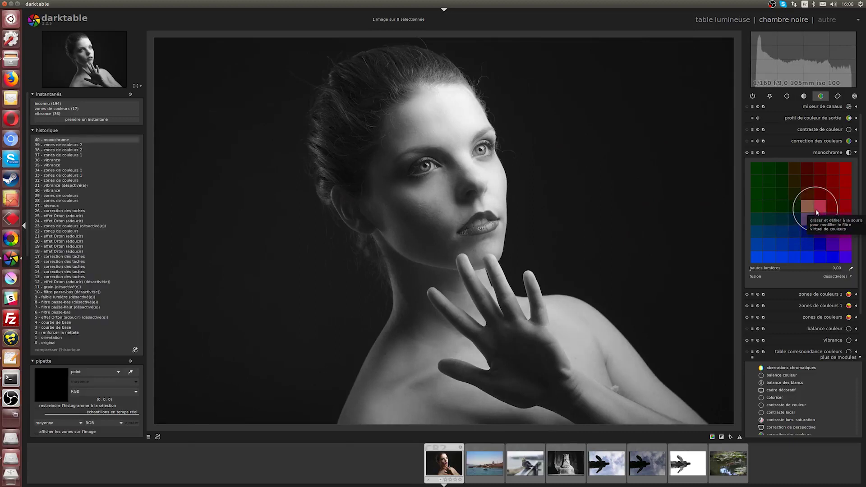
# Try the portrait's monochrome filter with a wider circle and on the saturated red tones, and turn the module off
pyautogui.scroll(-3, 817, 213)
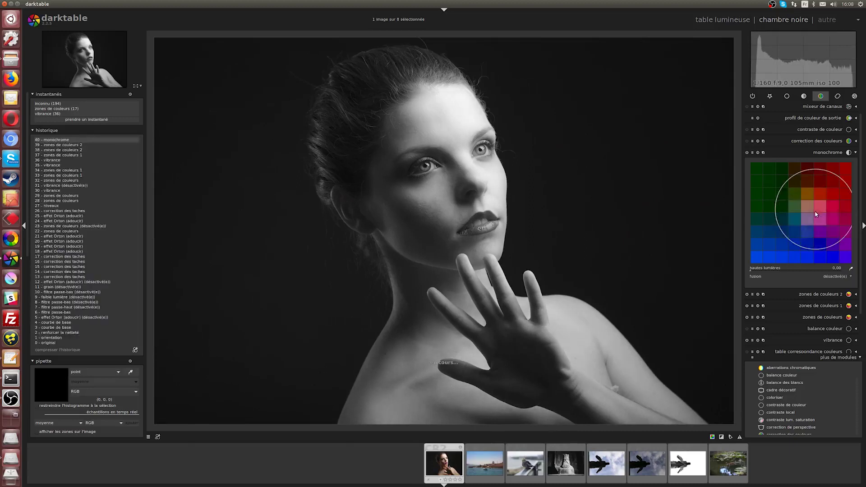
pyautogui.moveTo(817, 213); pyautogui.dragTo(832, 182)
pyautogui.scroll(3, 811, 201)
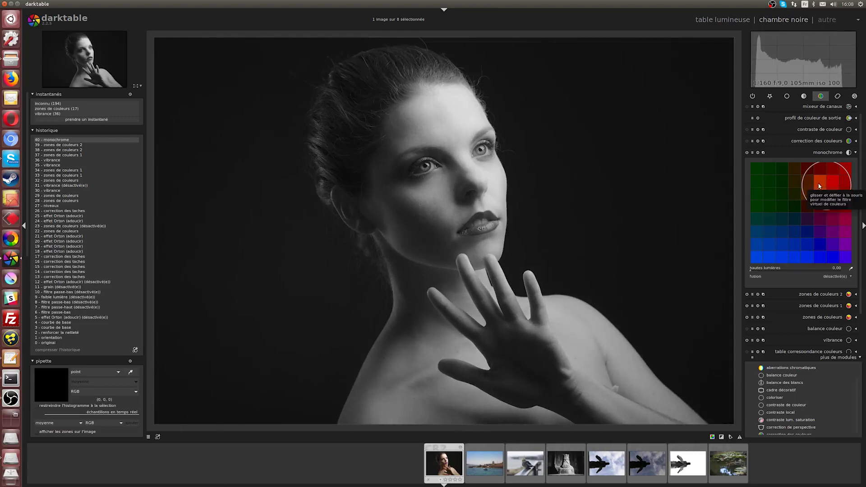
pyautogui.click(747, 153)
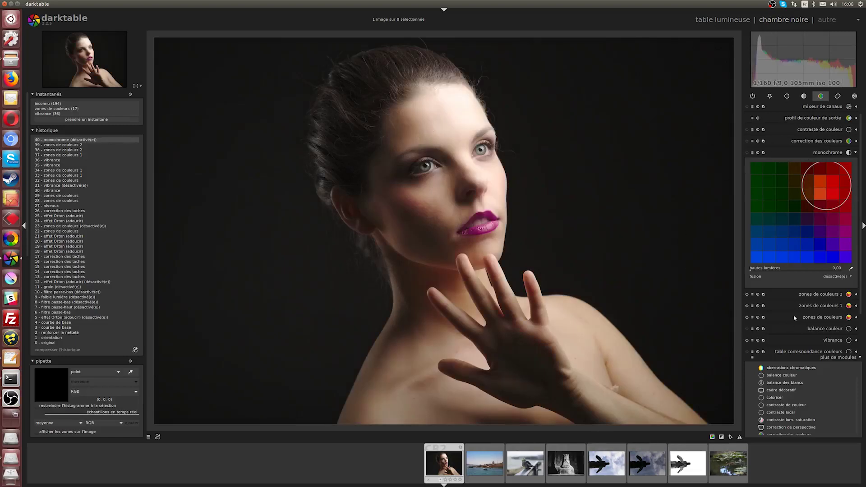
# Add a new instance of zones de couleurs on the portrait and apply its black-and-white preset
pyautogui.click(752, 295)
pyautogui.click(767, 295)
pyautogui.click(766, 295)
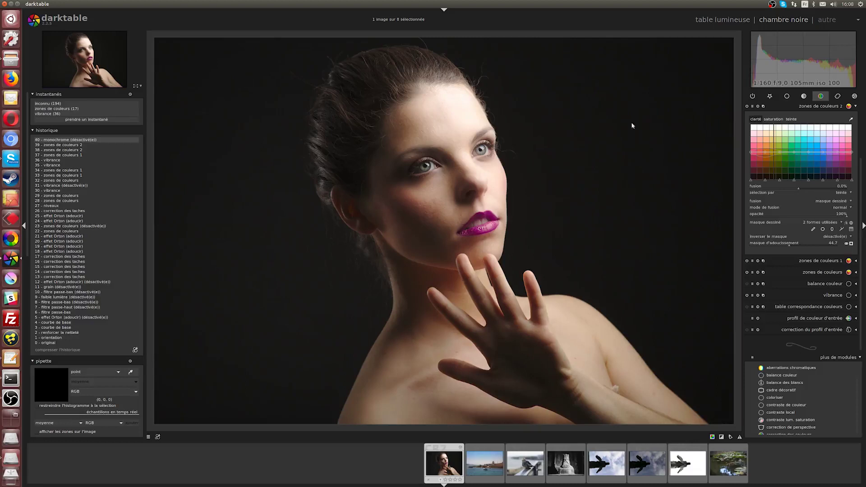
pyautogui.scroll(3, 781, 161)
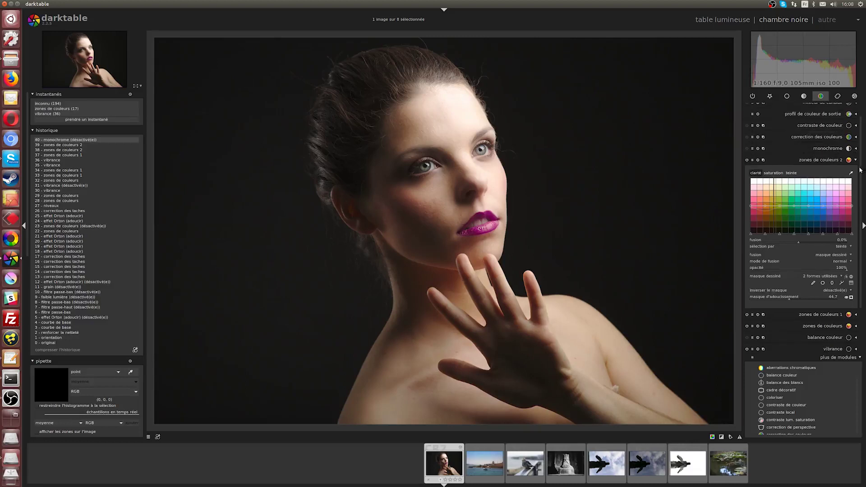
pyautogui.click(763, 160)
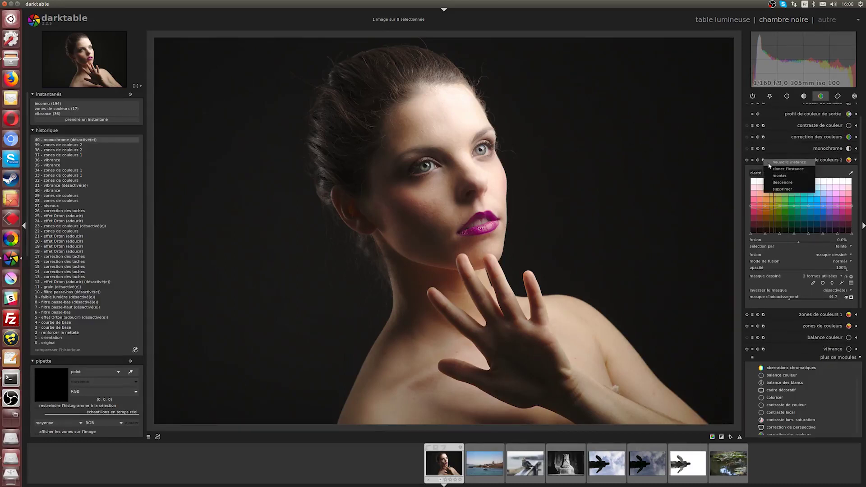
pyautogui.click(770, 164)
pyautogui.click(748, 165)
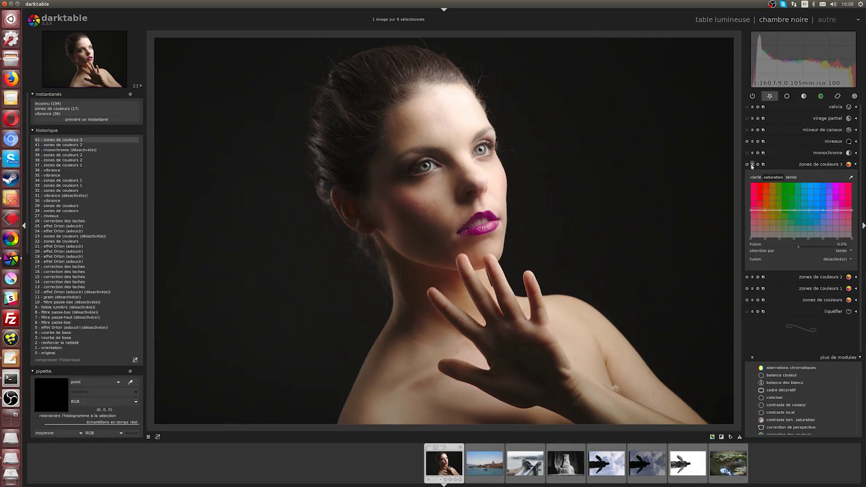
pyautogui.click(752, 166)
pyautogui.click(756, 175)
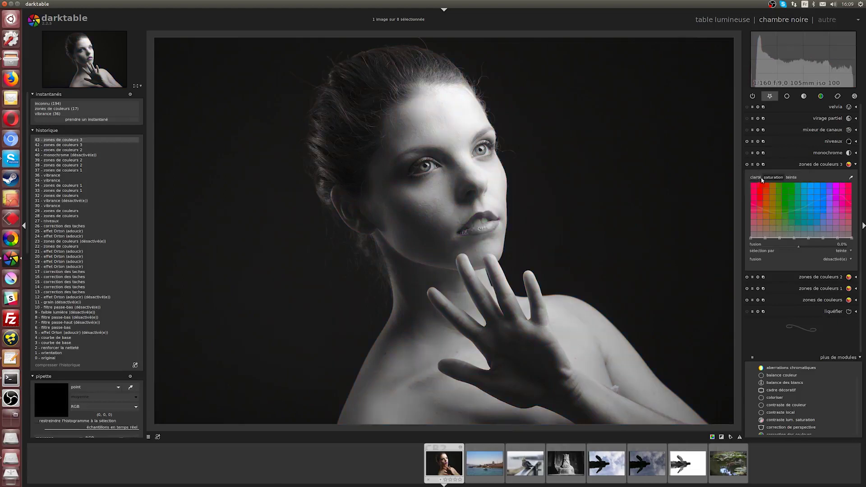
# Pull the new instance's clarté curve down in the magenta and red-orange tones and reshape it around the cyan-blue tones
pyautogui.click(756, 177)
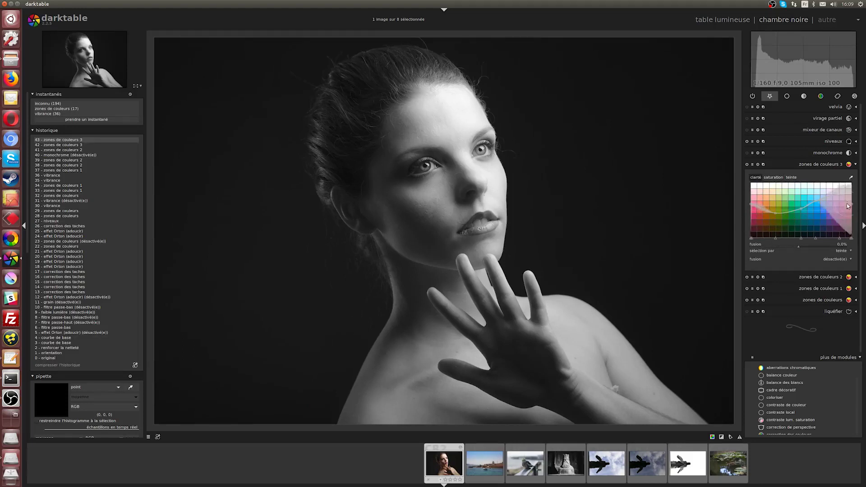
pyautogui.moveTo(840, 195); pyautogui.dragTo(840, 229)
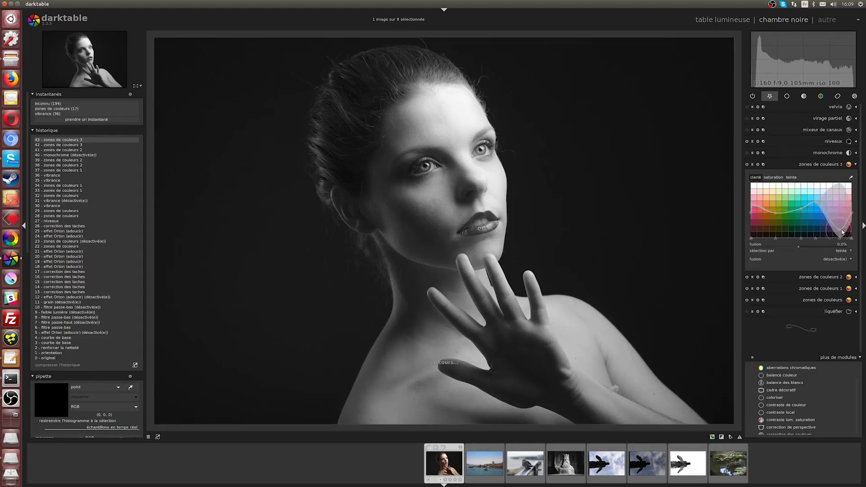
pyautogui.moveTo(766, 212)
pyautogui.mouseDown()
pyautogui.moveTo(775, 216)
pyautogui.moveTo(774, 208)
pyautogui.moveTo(773, 231)
pyautogui.moveTo(776, 223)
pyautogui.moveTo(756, 213)
pyautogui.moveTo(760, 228)
pyautogui.mouseUp()
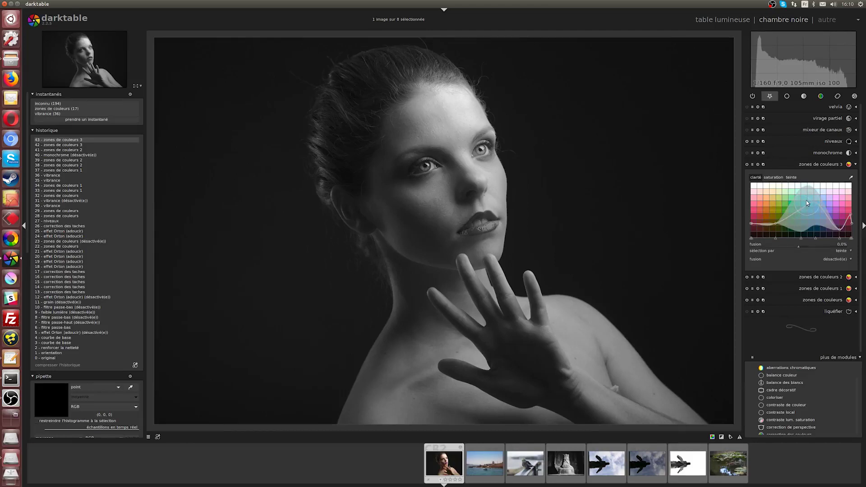
pyautogui.moveTo(806, 200); pyautogui.dragTo(799, 207)
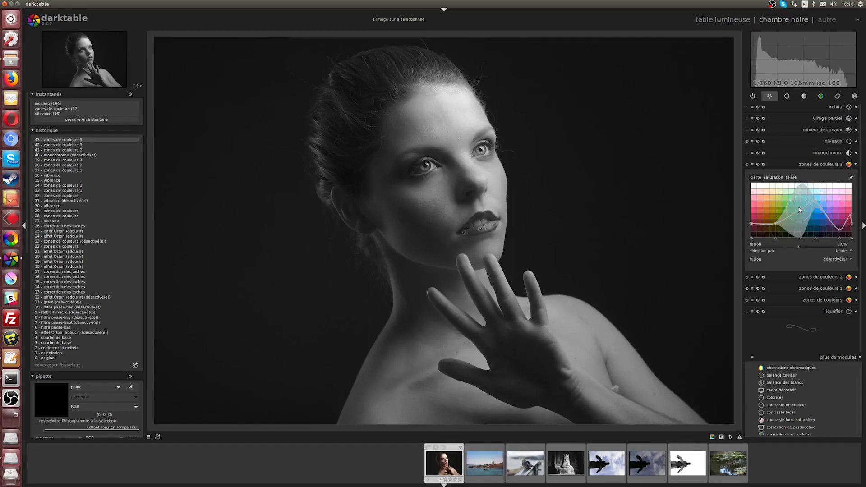
# Turn off zones de couleurs 3 and switch the monochrome module on and back off for comparison
pyautogui.click(748, 164)
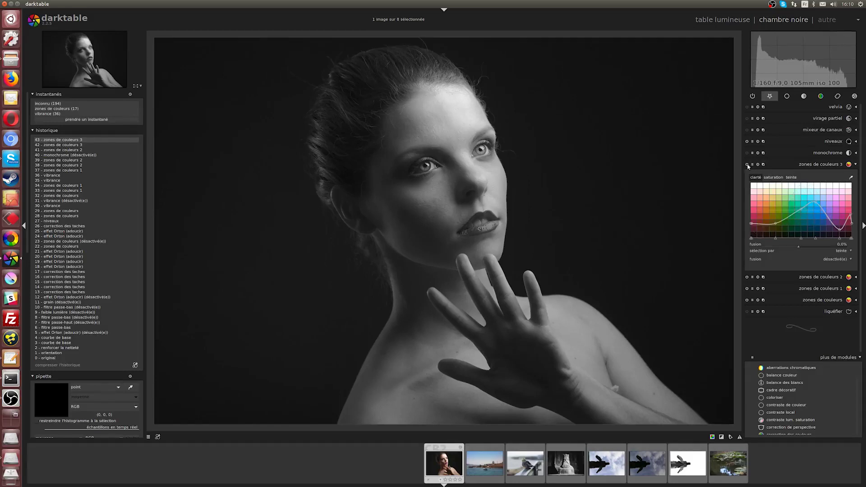
pyautogui.click(747, 153)
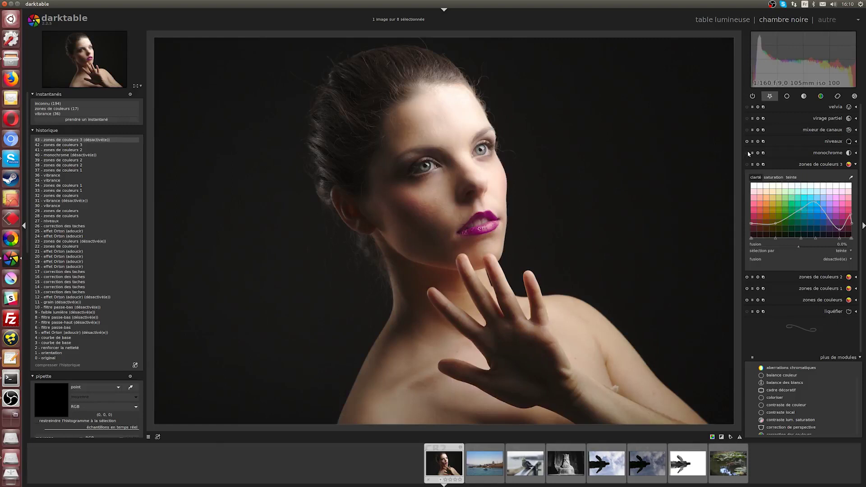
pyautogui.click(748, 153)
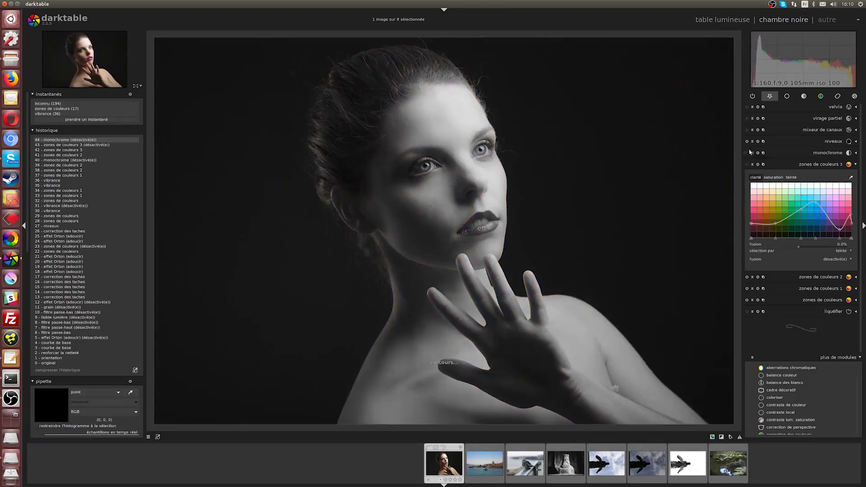
# Enable the mixeur de canaux module and apply its N/B preset to the portrait
pyautogui.click(747, 130)
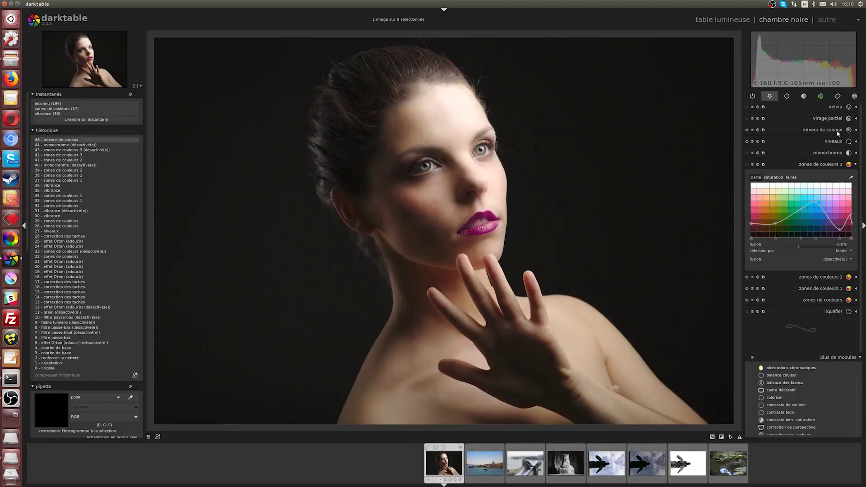
pyautogui.click(753, 130)
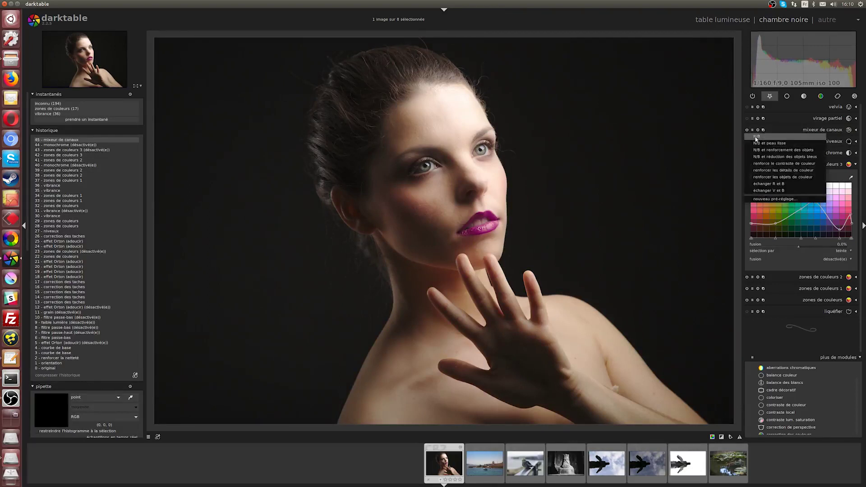
pyautogui.click(756, 138)
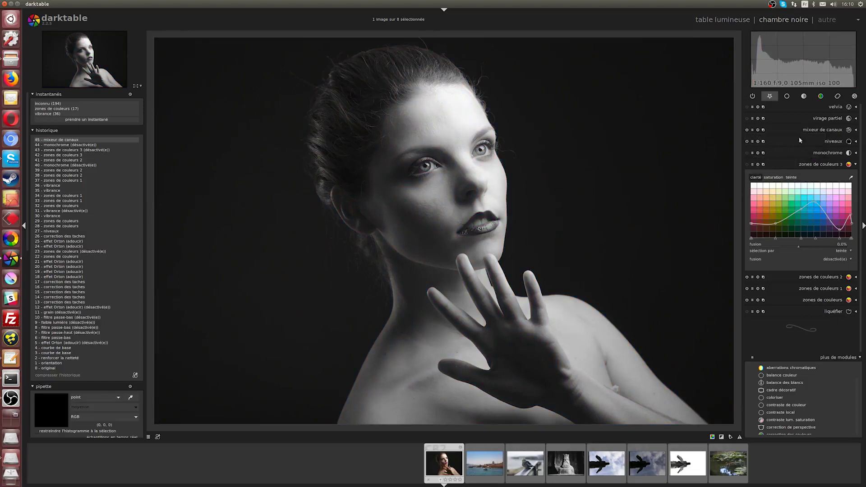
# Set the grey output of mixeur de canaux to rouge 0.086, vert 0.678 and bleu 0.047
pyautogui.click(856, 132)
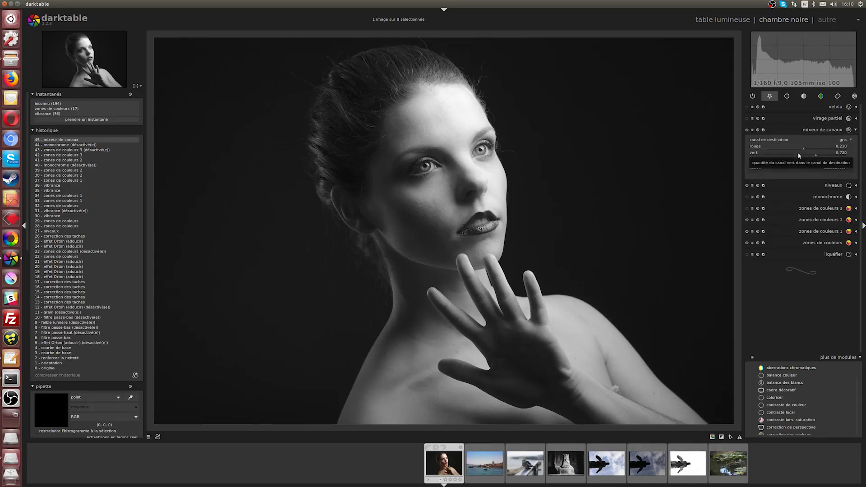
pyautogui.moveTo(804, 151)
pyautogui.mouseDown()
pyautogui.moveTo(814, 151)
pyautogui.moveTo(801, 152)
pyautogui.mouseUp()
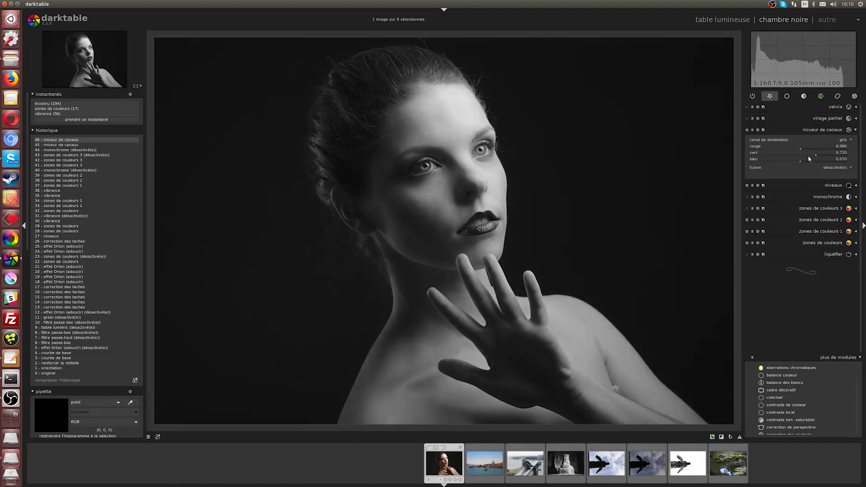
pyautogui.click(821, 154)
pyautogui.moveTo(824, 157); pyautogui.dragTo(815, 157)
pyautogui.click(816, 158)
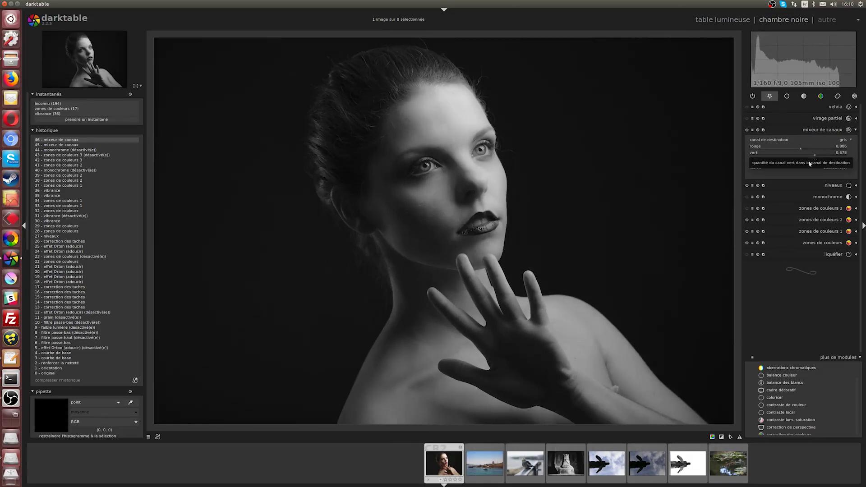
pyautogui.click(802, 164)
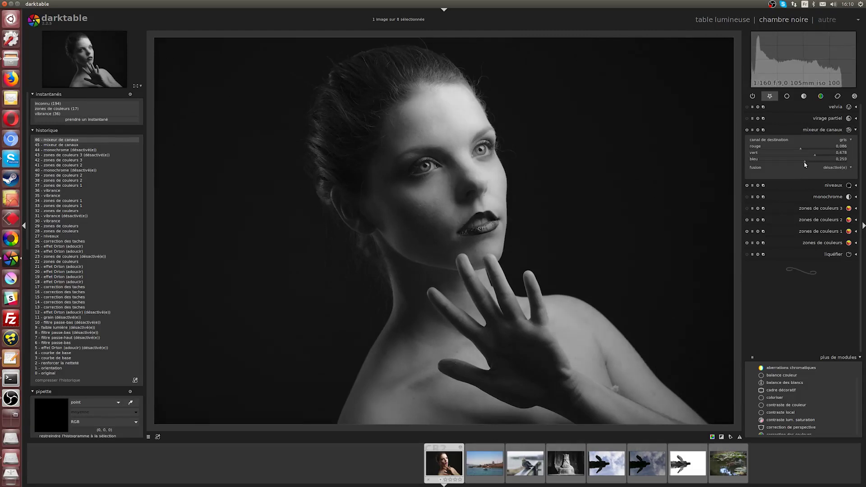
pyautogui.click(800, 164)
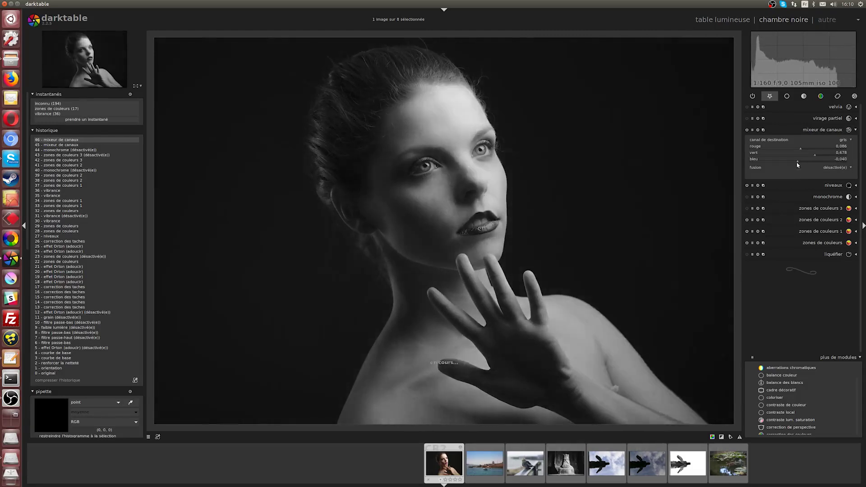
pyautogui.scroll(1, 801, 165)
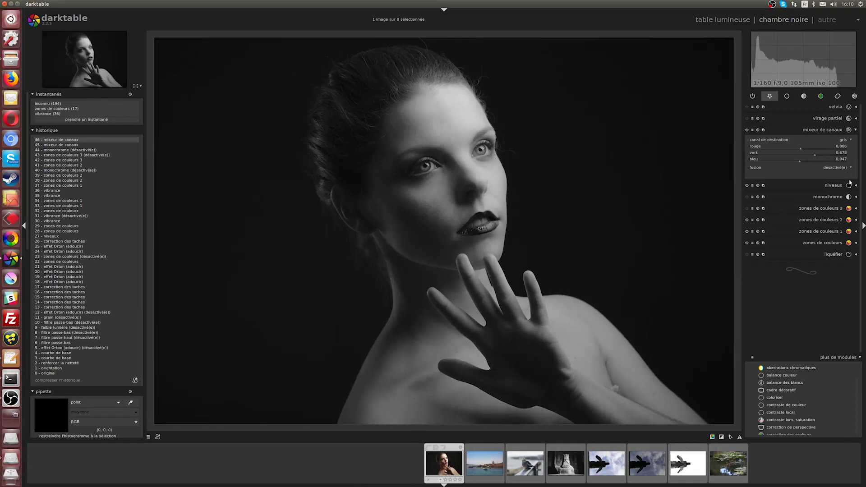
# Enable courbe des tonalités and shape a slight S-curve, lowering the shadows and raising the highlights
pyautogui.click(804, 96)
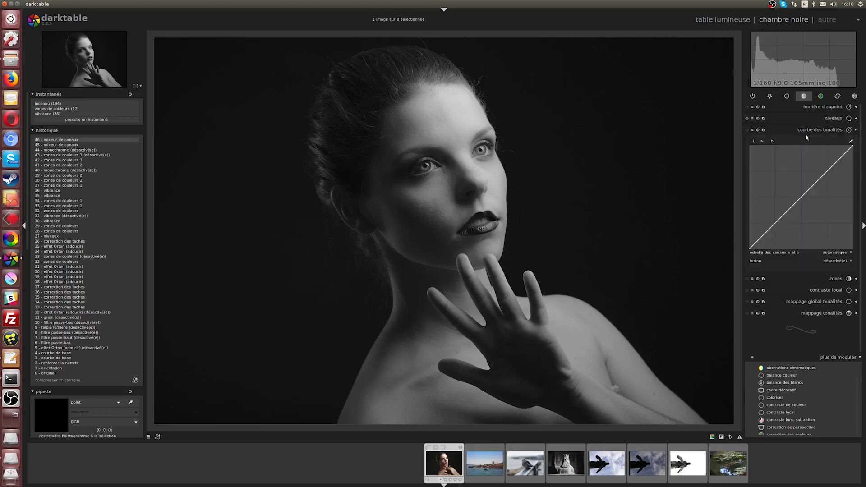
pyautogui.click(748, 130)
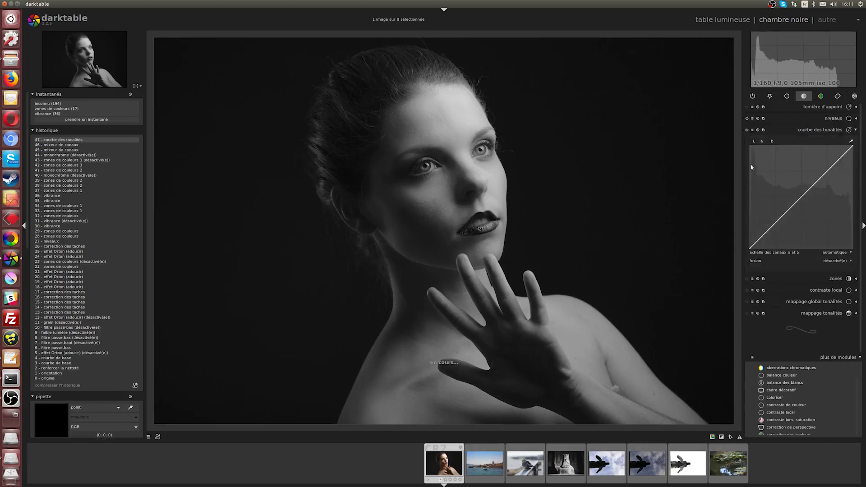
pyautogui.moveTo(763, 241); pyautogui.dragTo(763, 242)
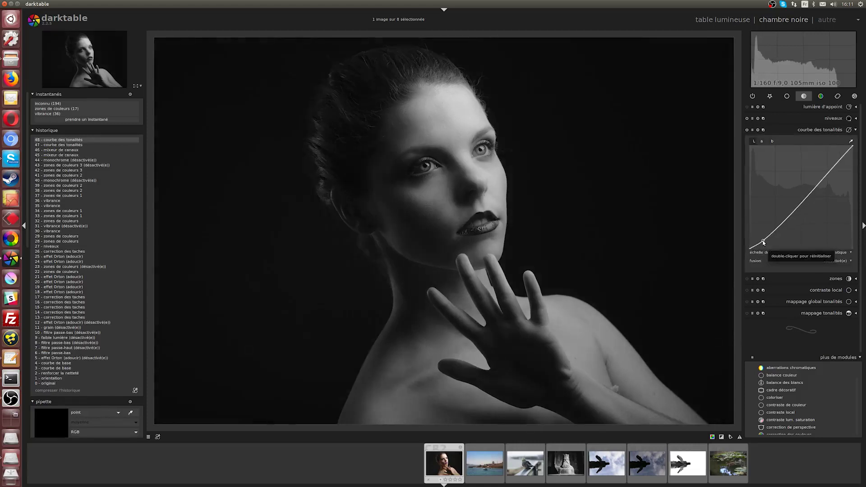
pyautogui.moveTo(834, 166); pyautogui.dragTo(832, 164)
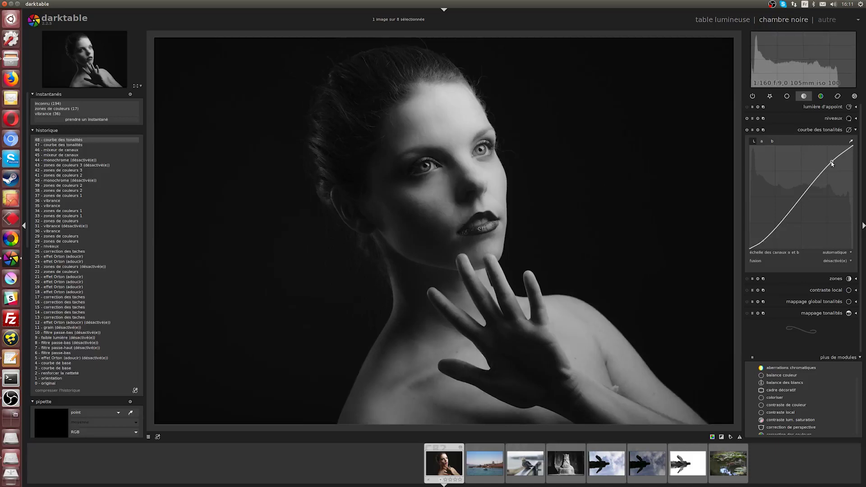
pyautogui.rightClick(764, 241)
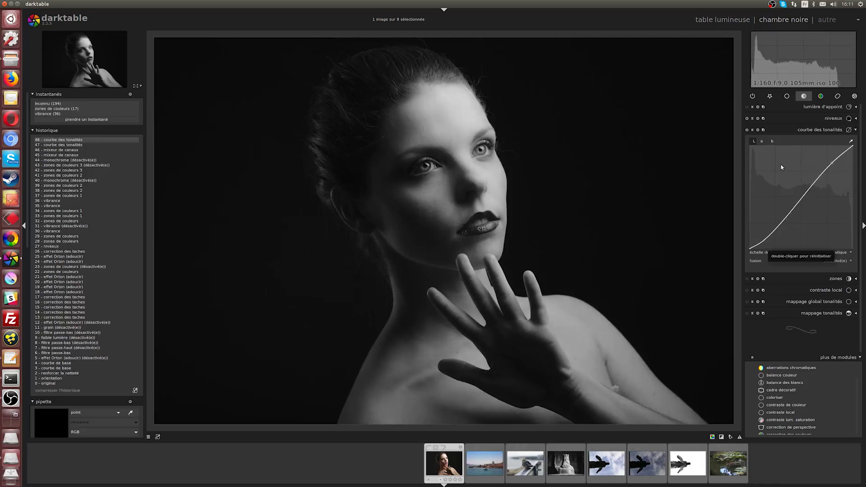
# Take a snapshot of the black-and-white portrait and compare it in split view with earlier colour states of the history
pyautogui.click(86, 120)
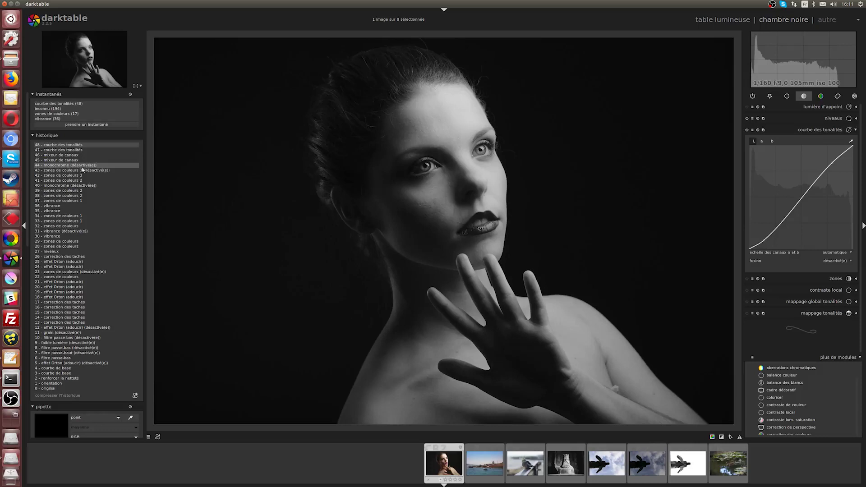
pyautogui.click(80, 191)
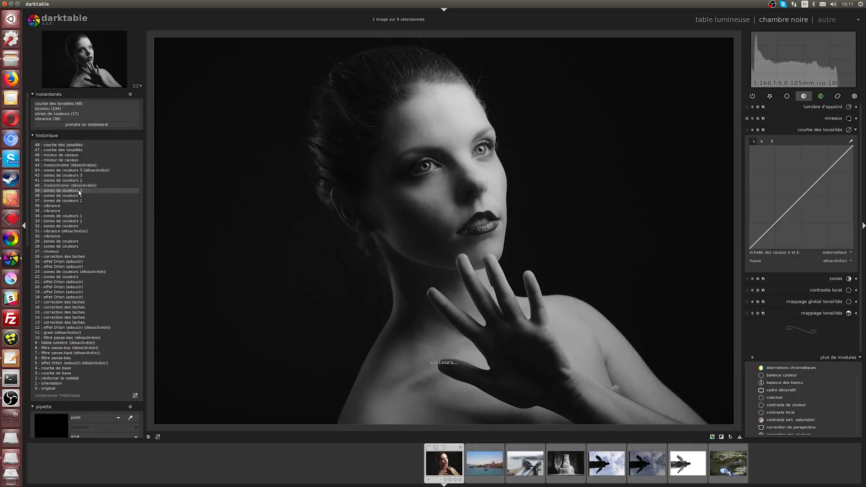
pyautogui.click(81, 104)
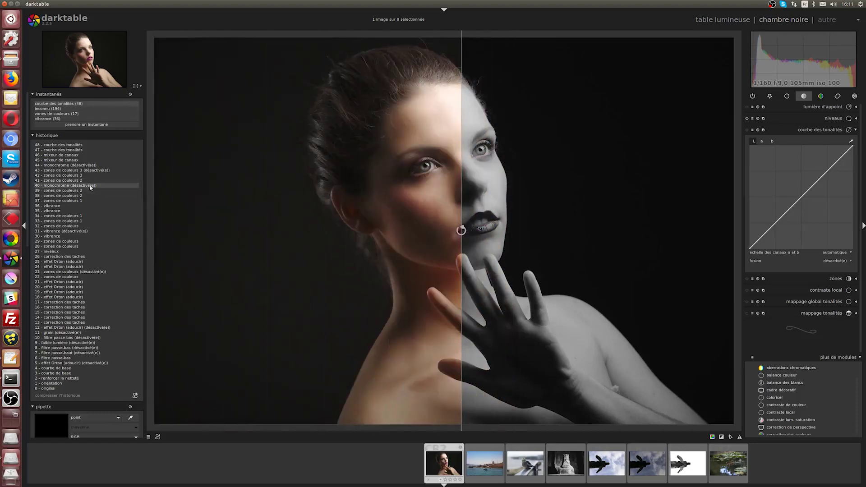
pyautogui.click(137, 181)
pyautogui.click(135, 175)
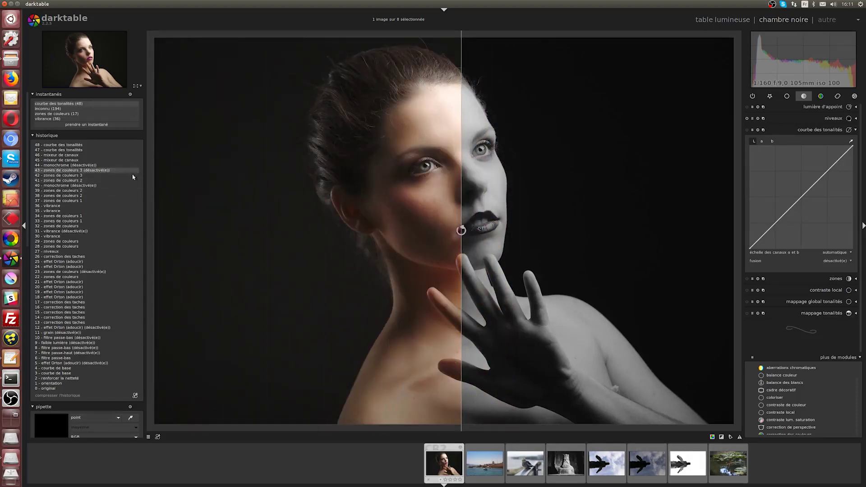
pyautogui.moveTo(457, 200); pyautogui.dragTo(397, 189)
# Compare the snapshot with history state 45 (mixeur de canaux) by moving the divider, and return to state 48
pyautogui.click(94, 165)
pyautogui.click(93, 160)
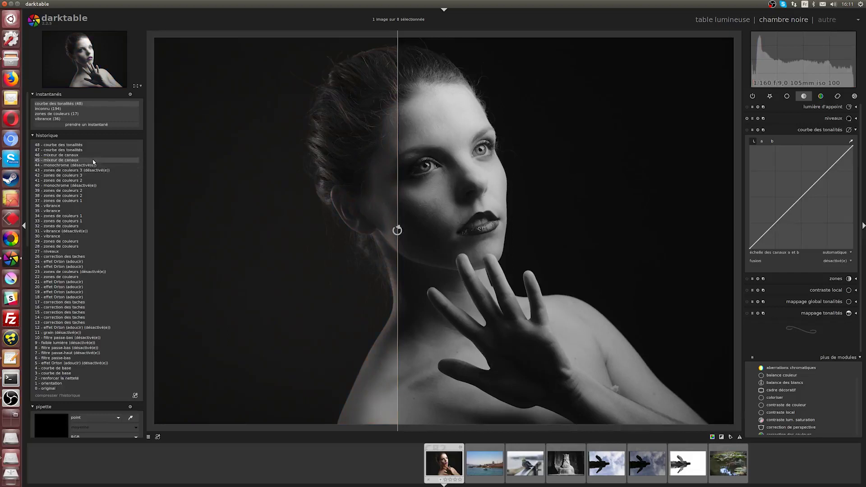
pyautogui.moveTo(410, 204); pyautogui.dragTo(722, 224)
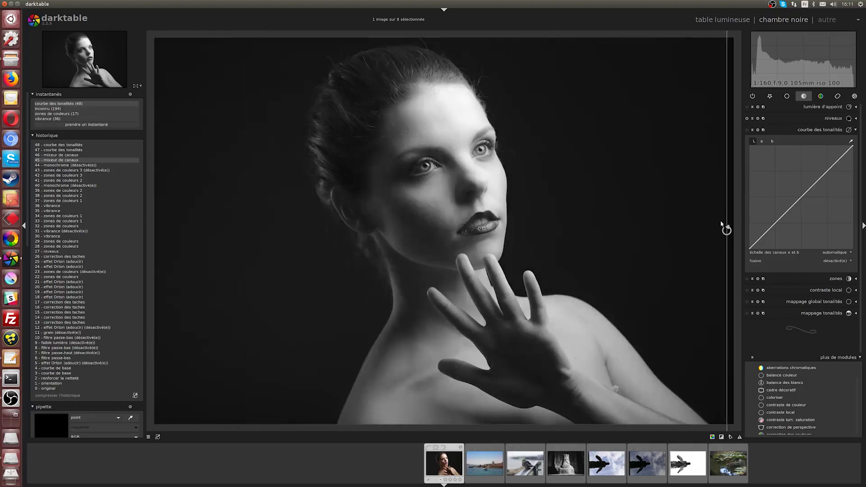
pyautogui.click(58, 145)
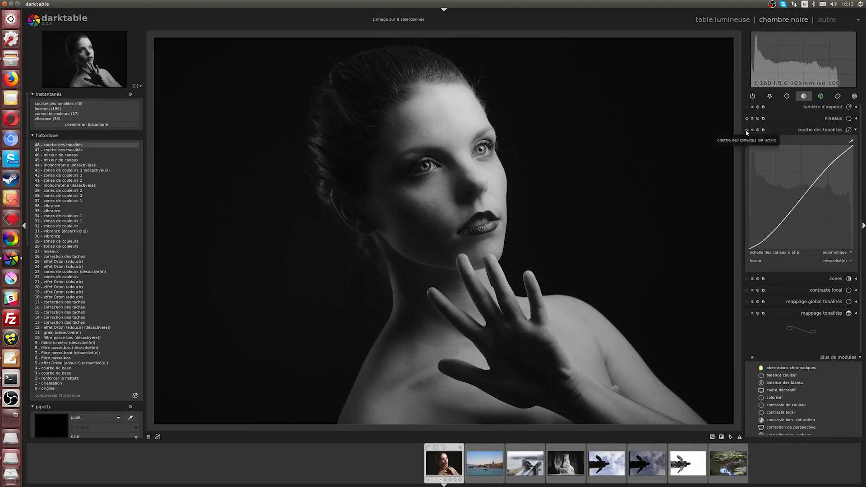
# Among the active modules, turn off mixeur de canaux and courbe des tonalités, and collapse the tone curve module
pyautogui.click(752, 96)
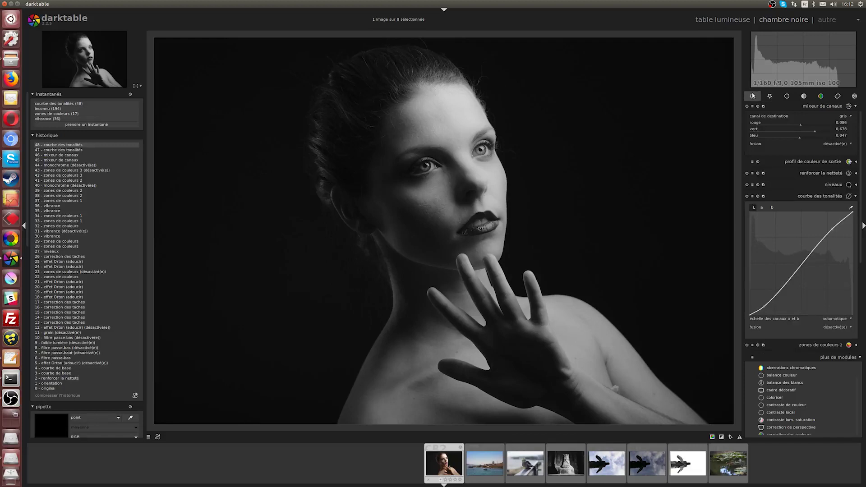
pyautogui.click(748, 106)
pyautogui.click(749, 196)
pyautogui.click(856, 198)
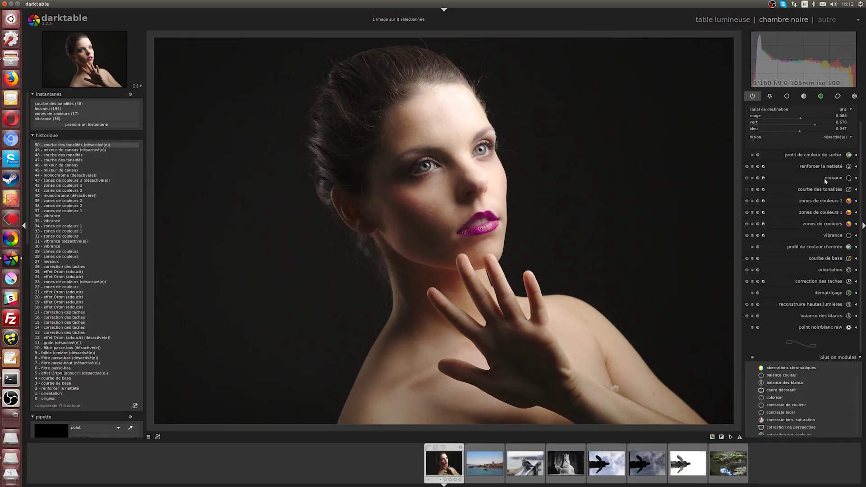
# Turn on the zones de couleurs 3 instance among the colour modules and take a snapshot of the resulting black-and-white portrait
pyautogui.click(821, 97)
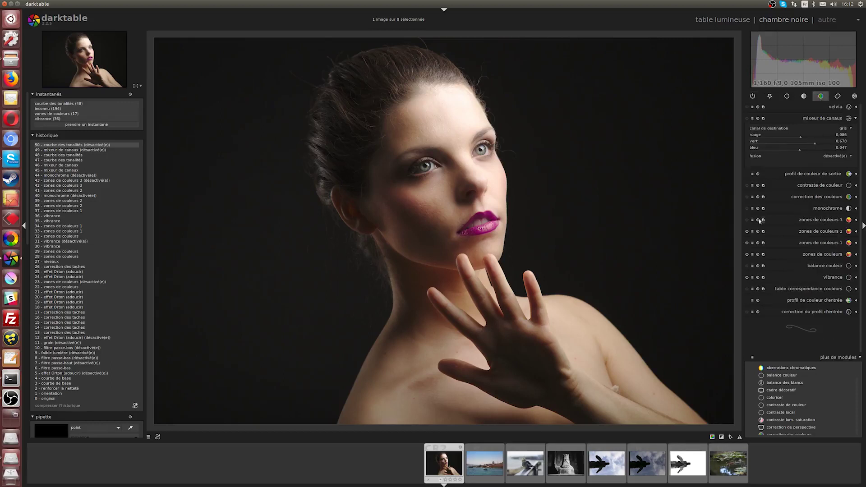
pyautogui.click(747, 220)
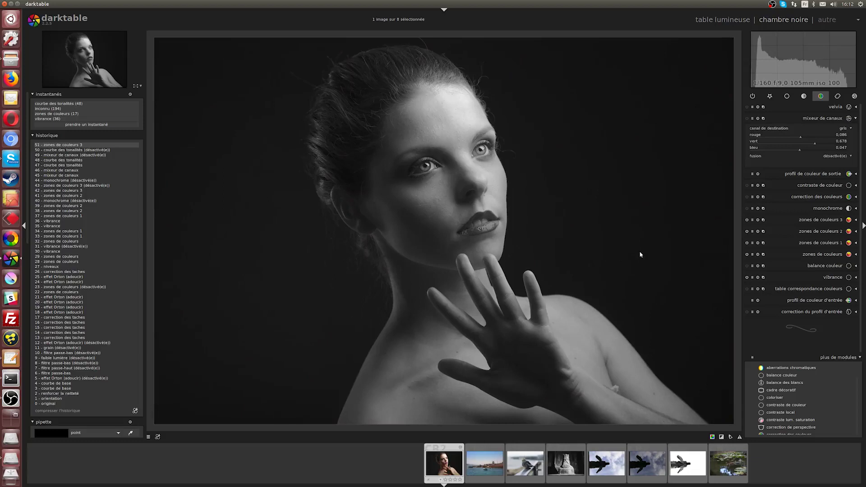
pyautogui.click(108, 126)
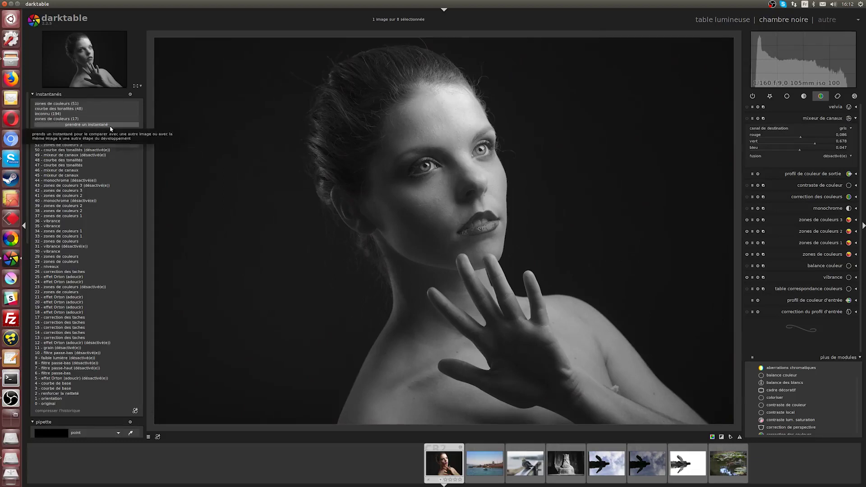
# Compare the zones de couleurs (51) snapshot with history state 48 (courbe des tonalités) in split view, sweeping the divider across the portrait
pyautogui.click(78, 105)
pyautogui.moveTo(727, 257); pyautogui.dragTo(463, 228)
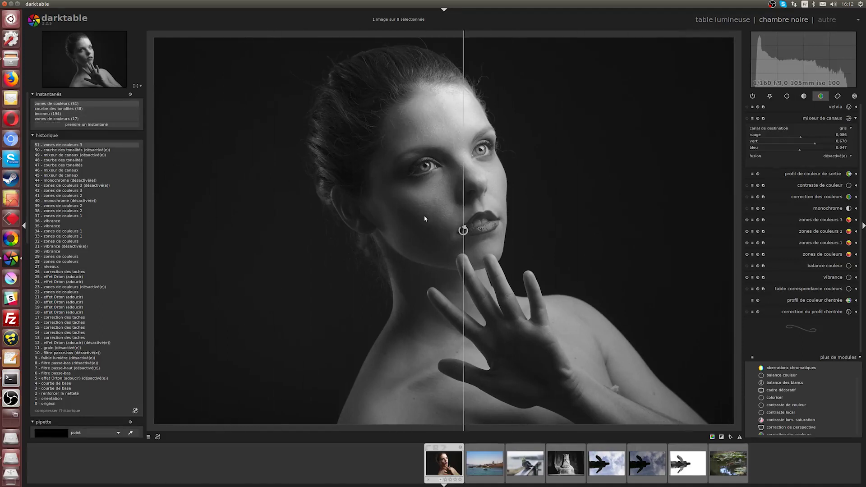
pyautogui.click(95, 160)
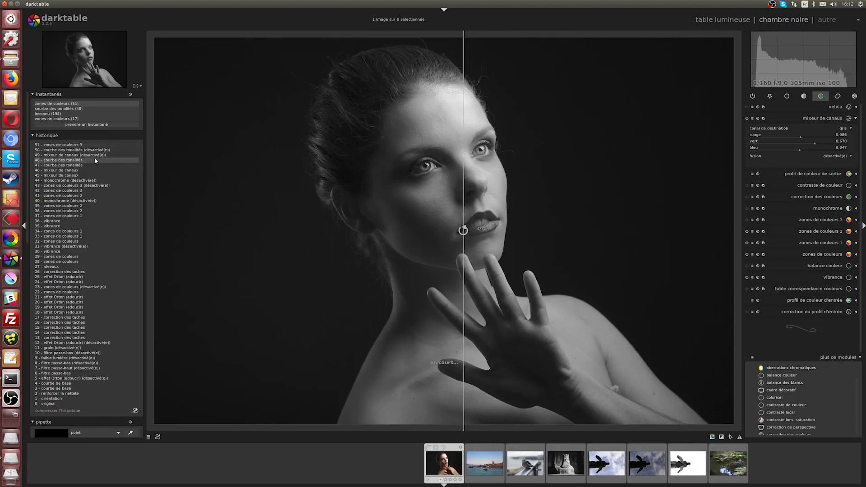
pyautogui.moveTo(467, 248); pyautogui.dragTo(152, 167)
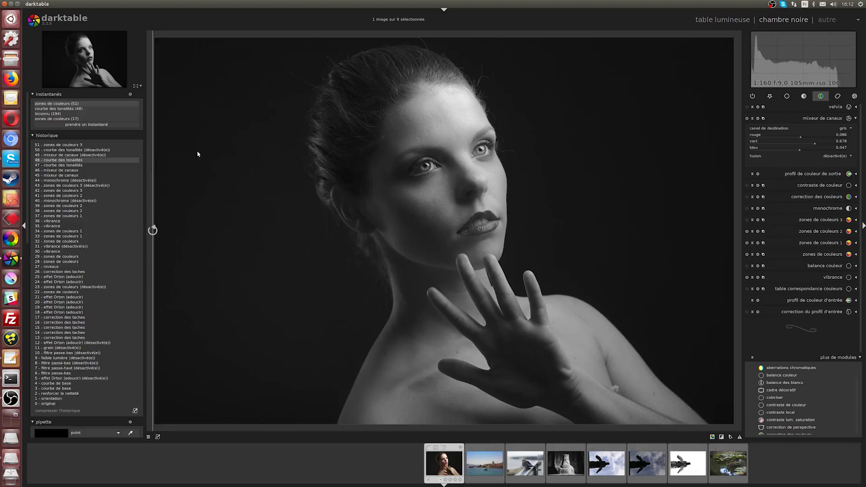